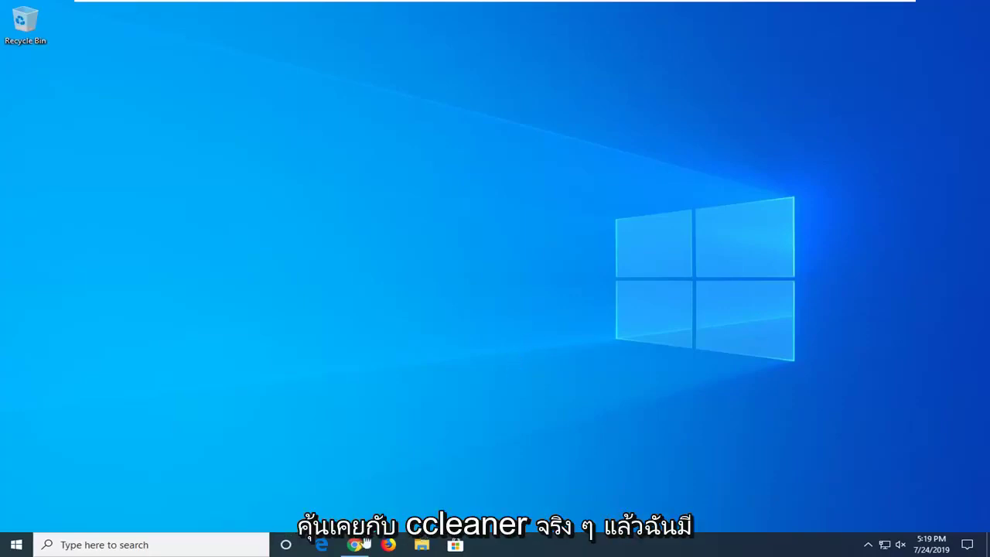
Search the Start menu for 'ccleaner' and launch CCleaner Free v5.60.
left_click(17, 546)
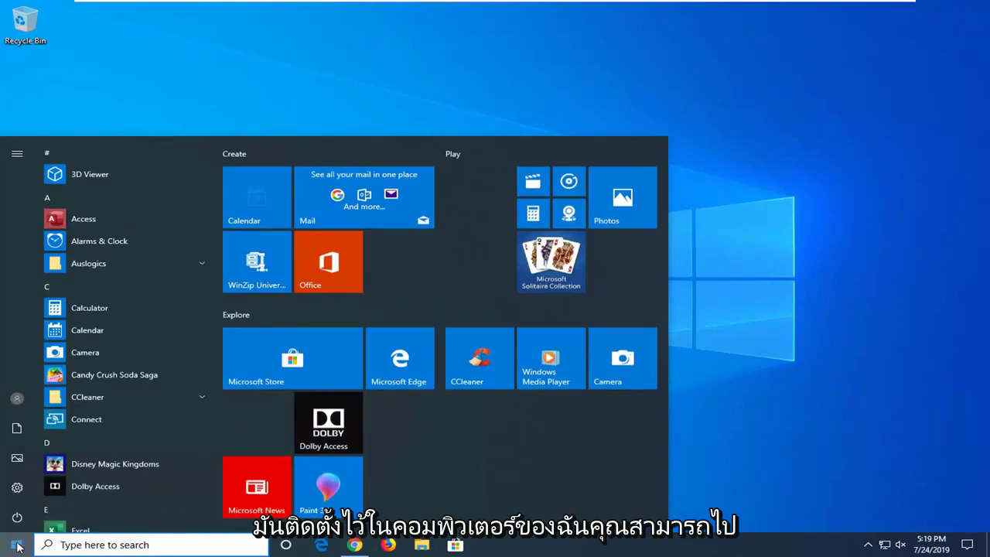
type("ccleaner")
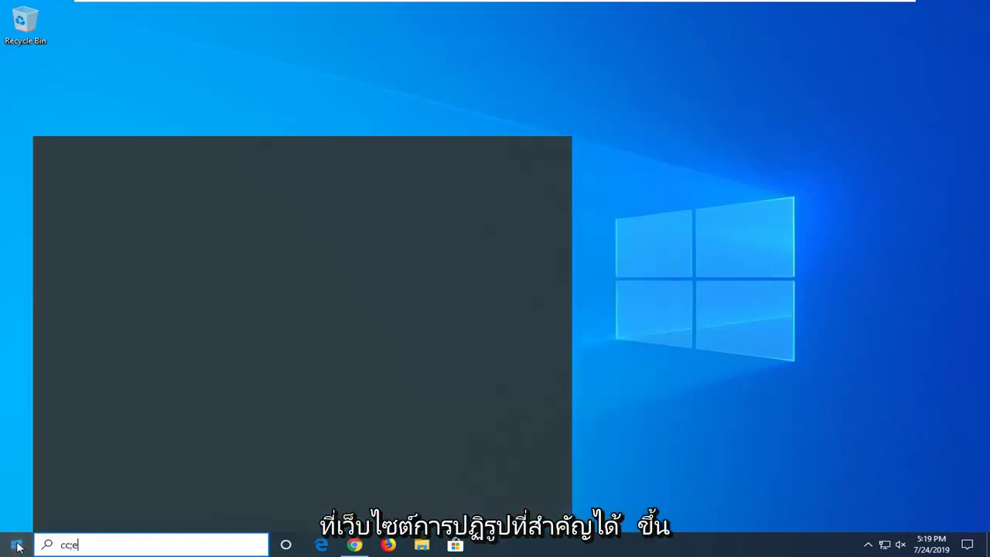
key("BackSpace")
key("BackSpace")
key("BackSpace")
key("BackSpace")
key("BackSpace")
key("BackSpace")
type("leaner")
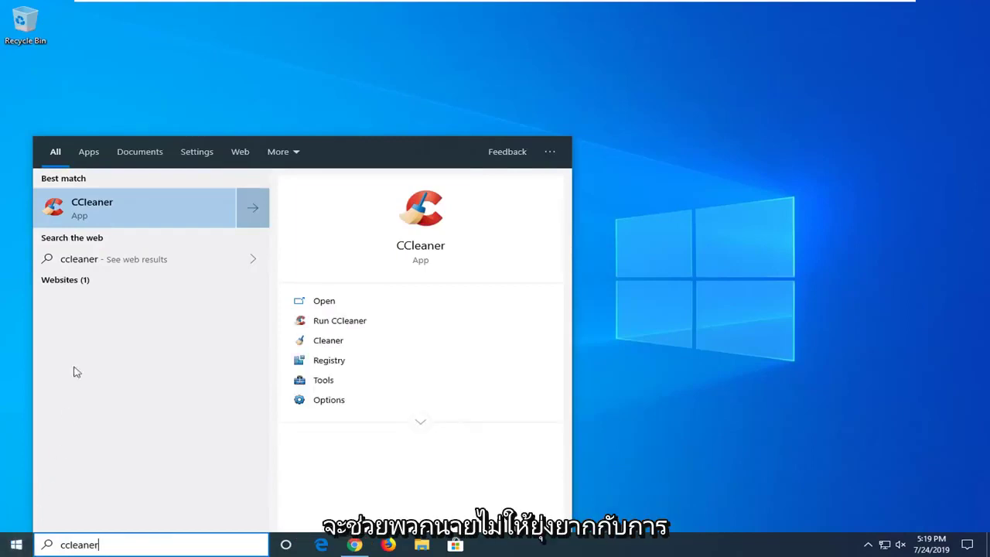
left_click(109, 209)
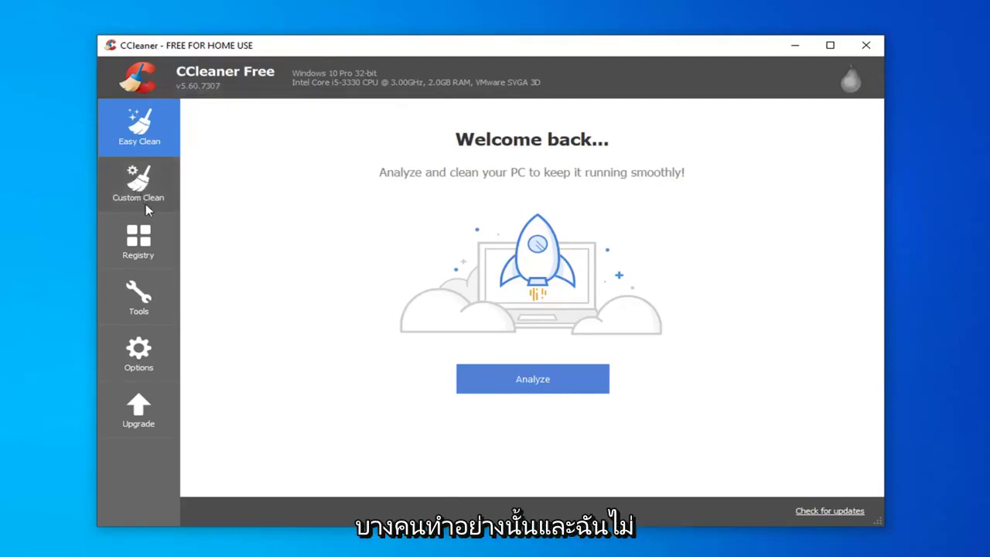
Run a Registry scan in CCleaner, listing five ticked issues: one file extension, four application paths.
left_click(135, 364)
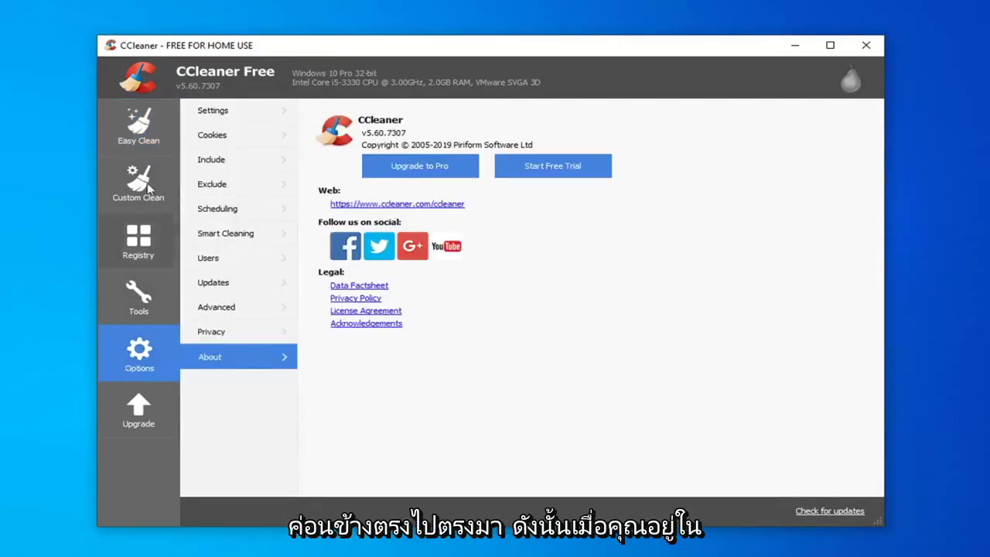
left_click(131, 242)
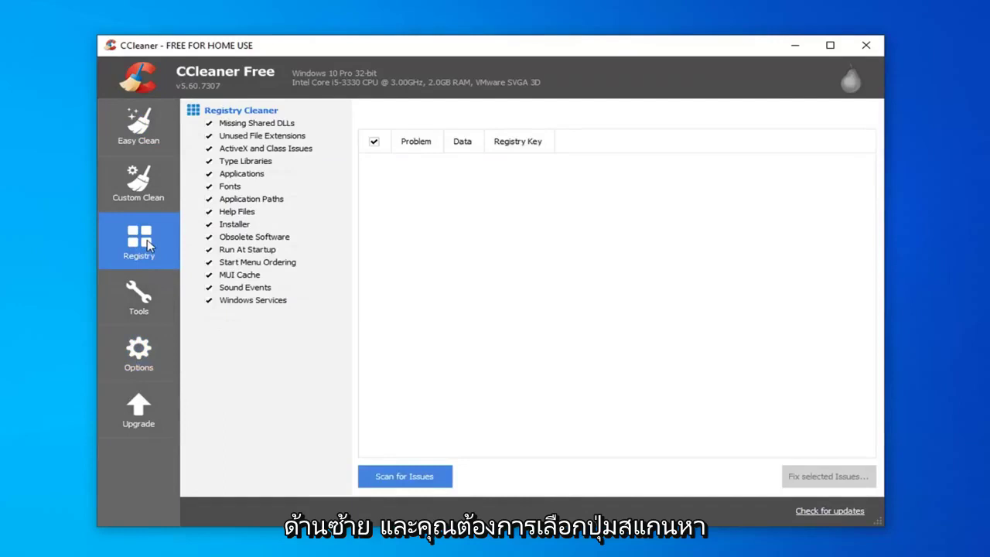
left_click(419, 481)
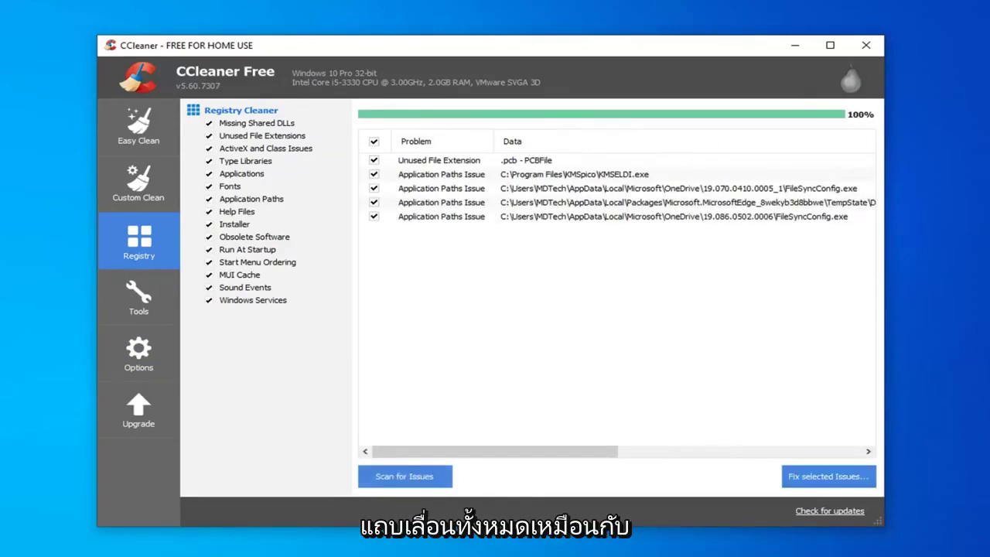
scroll(840, 313, "right", 3)
scroll(822, 340, "left", 3)
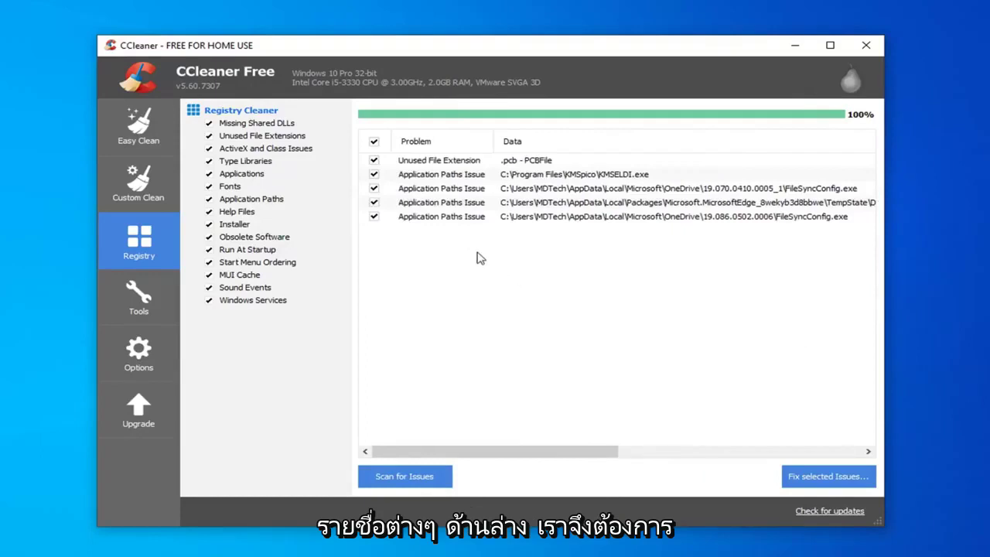
Start fixing the selected issues, backing up the registry to the Desktop as '1.reg'.
left_click(824, 481)
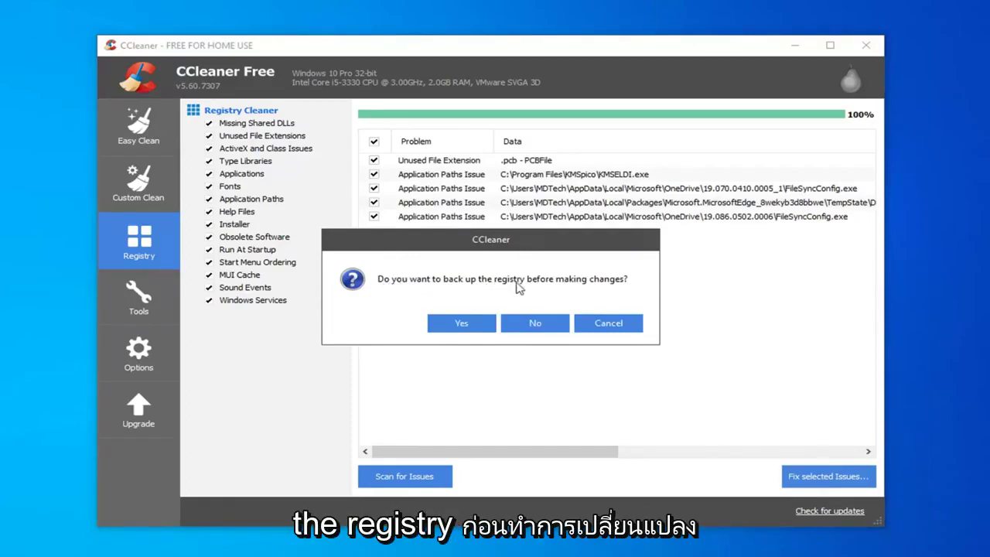
left_click(460, 323)
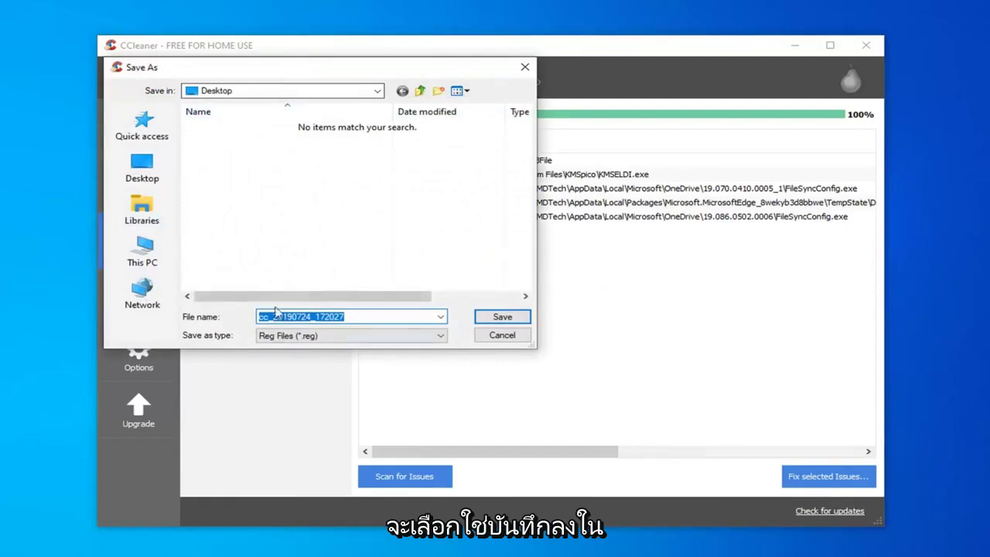
left_click(140, 167)
left_click(286, 317)
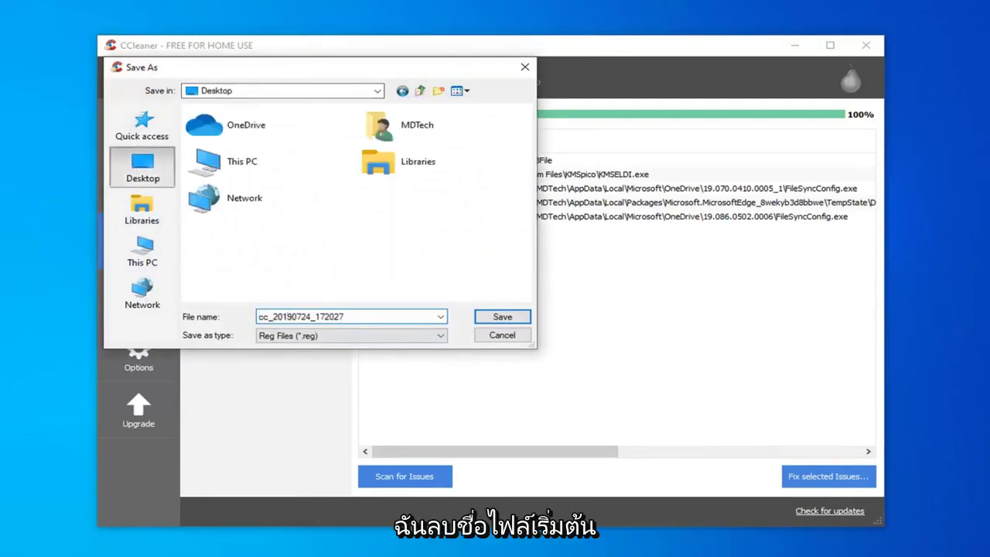
double_click(287, 316)
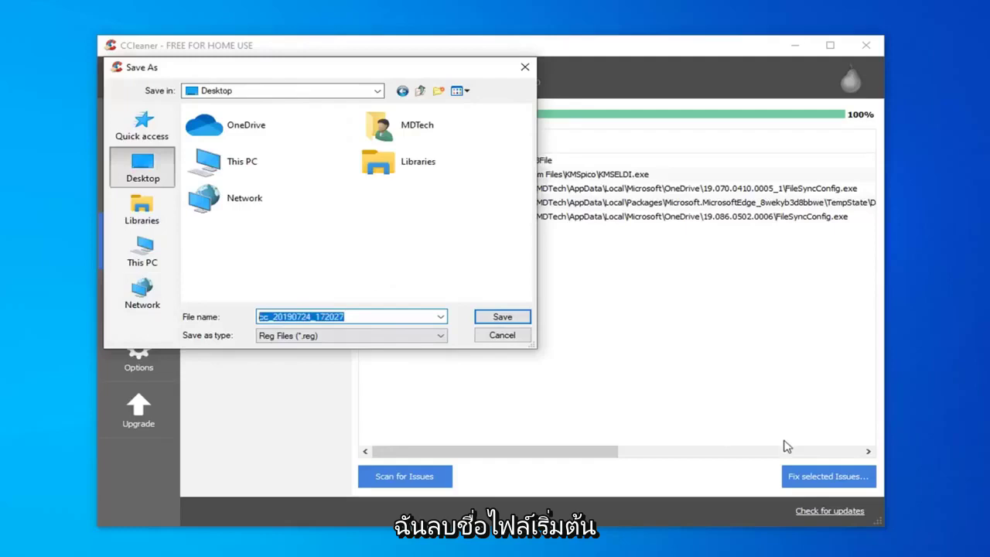
type("\\")
key("BackSpace")
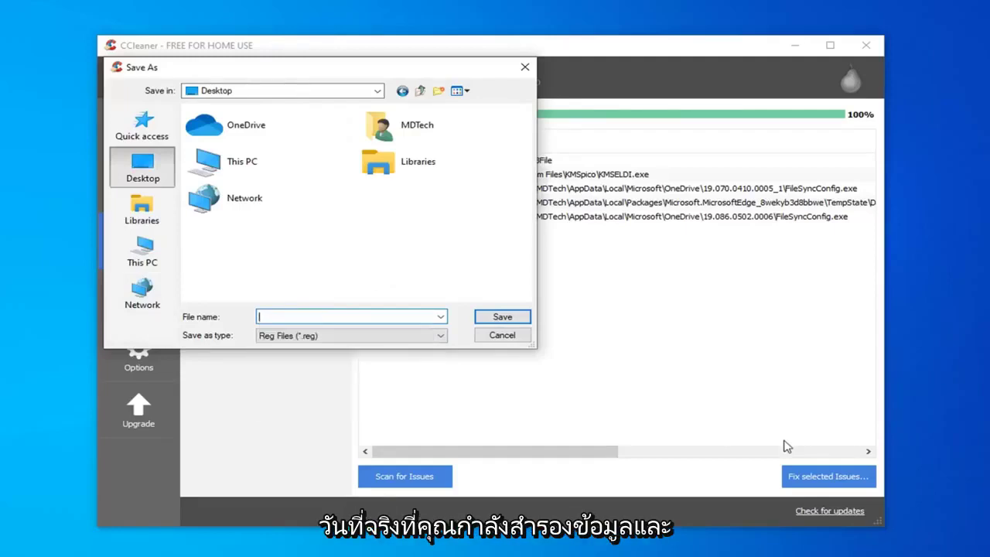
type("1.reg")
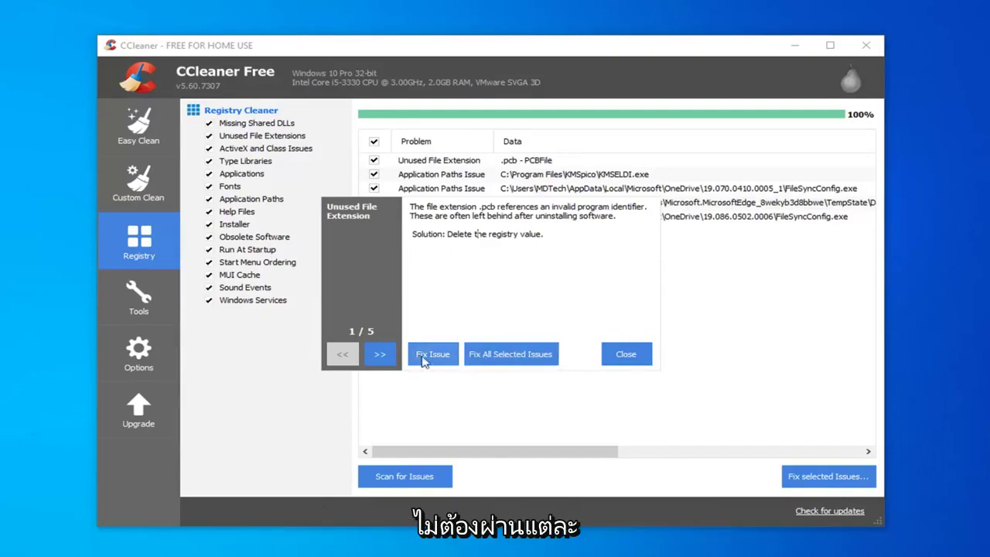
Fix all five selected registry issues at once, dismiss the popup, and close CCleaner.
left_click(520, 353)
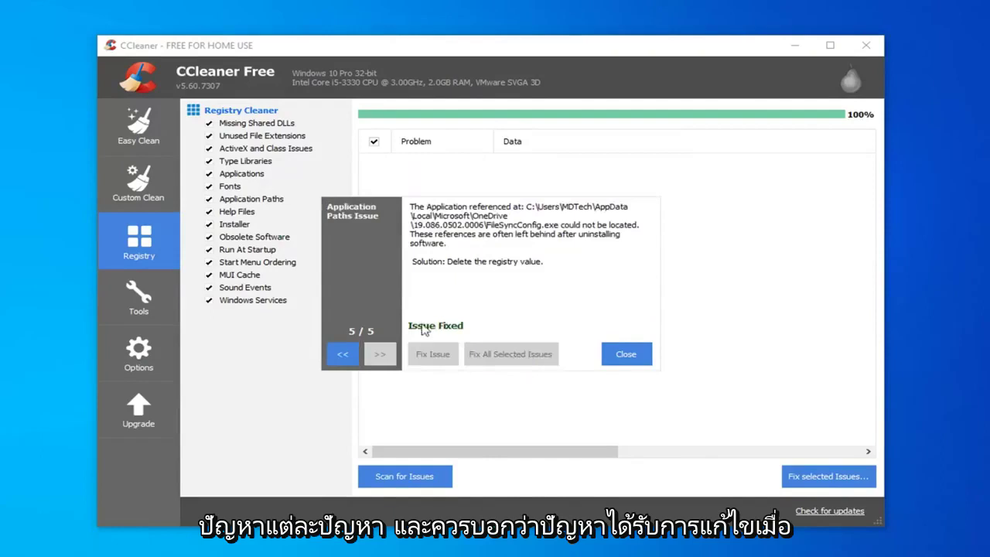
left_click(624, 354)
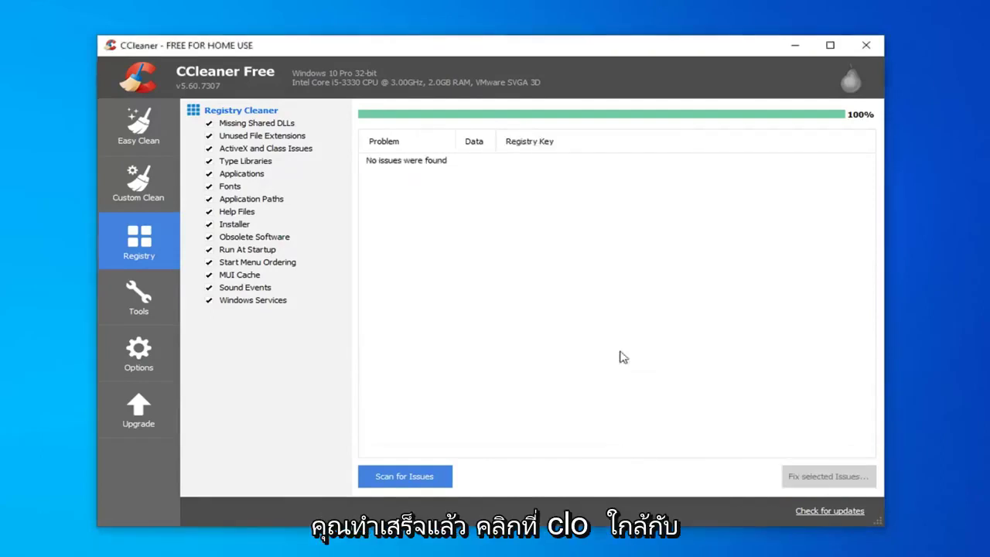
left_click(867, 44)
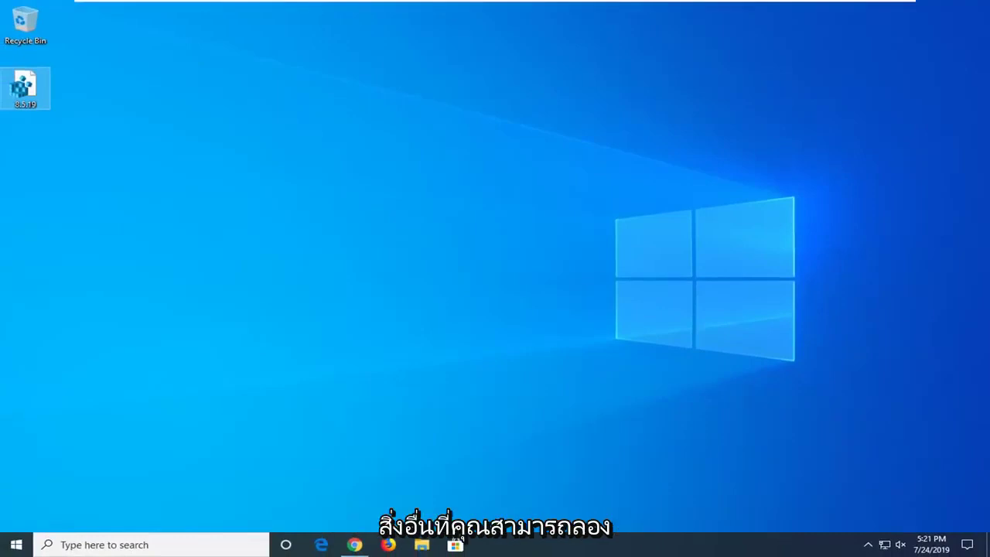
Launch Disk Cleanup from a Start menu search for 'disk cleanup'.
left_click(16, 545)
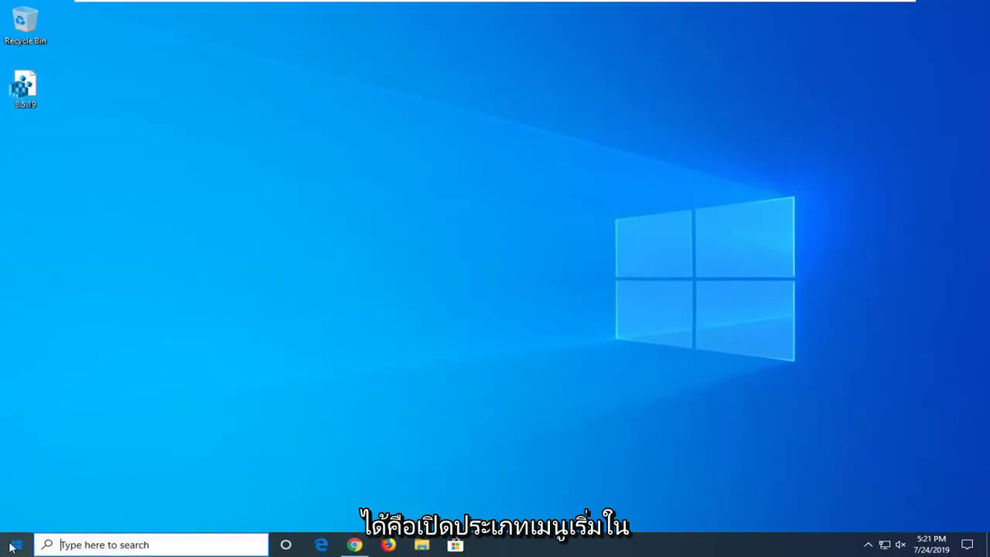
type("disk ")
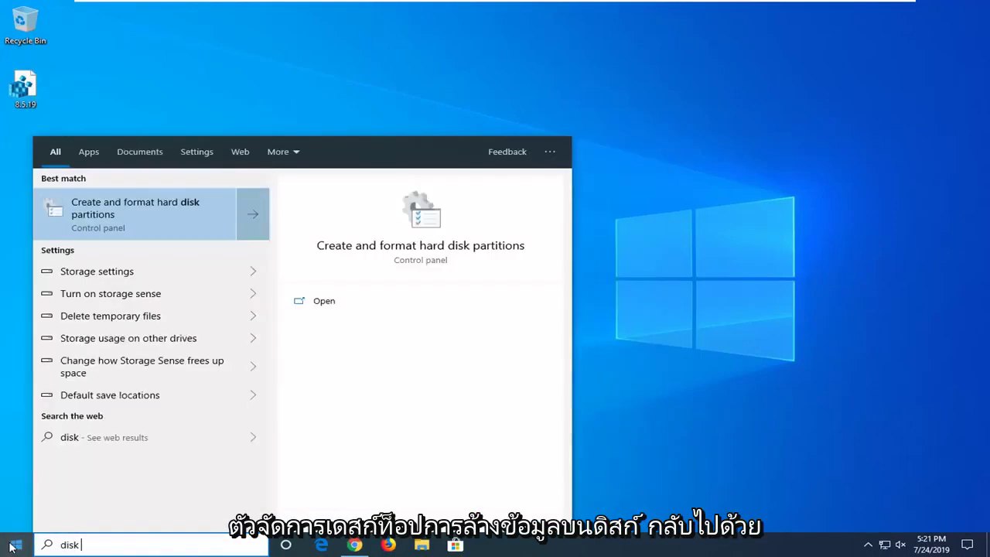
type("cleanup")
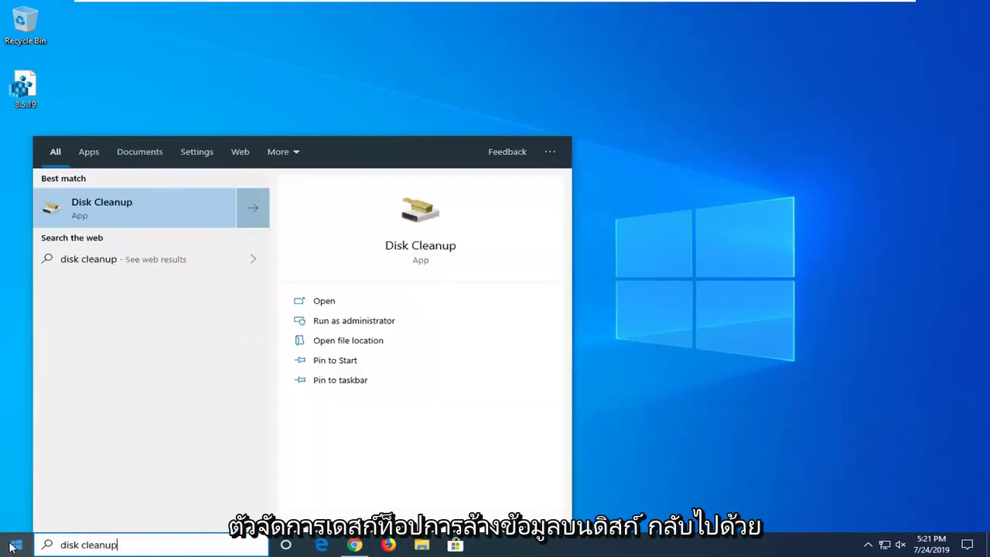
left_click(113, 204)
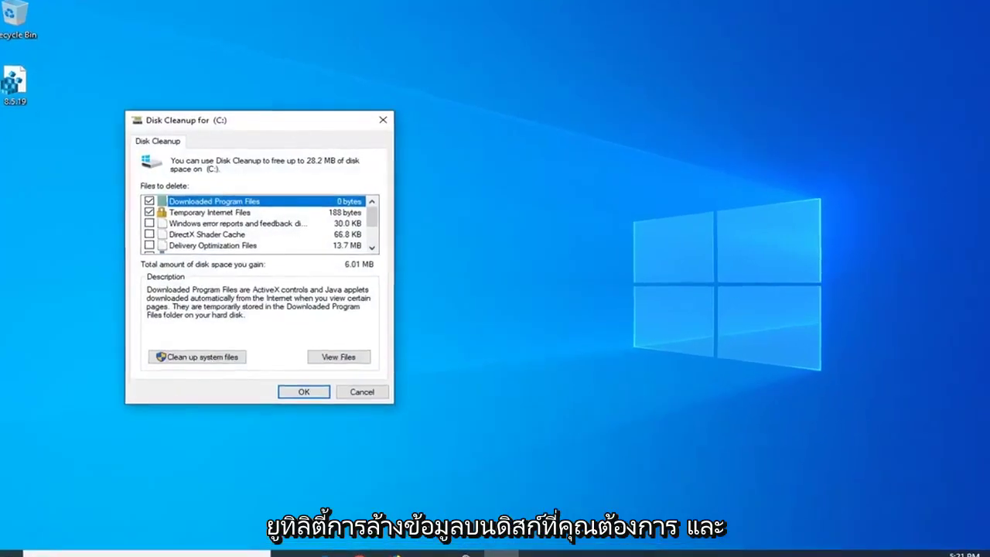
left_click_drag(289, 116, 499, 108)
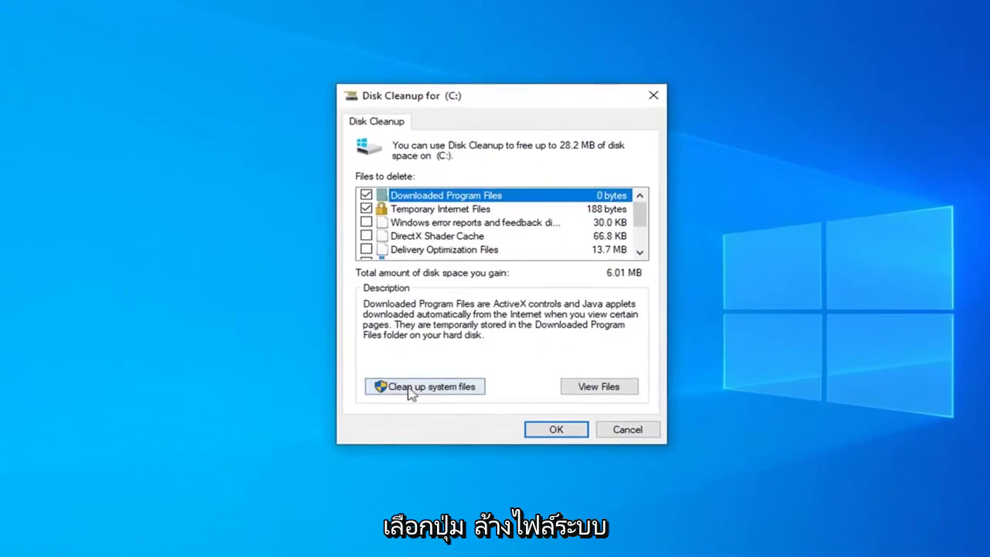
Rescan drive C: including system files and permanently delete the checked files.
left_click(410, 387)
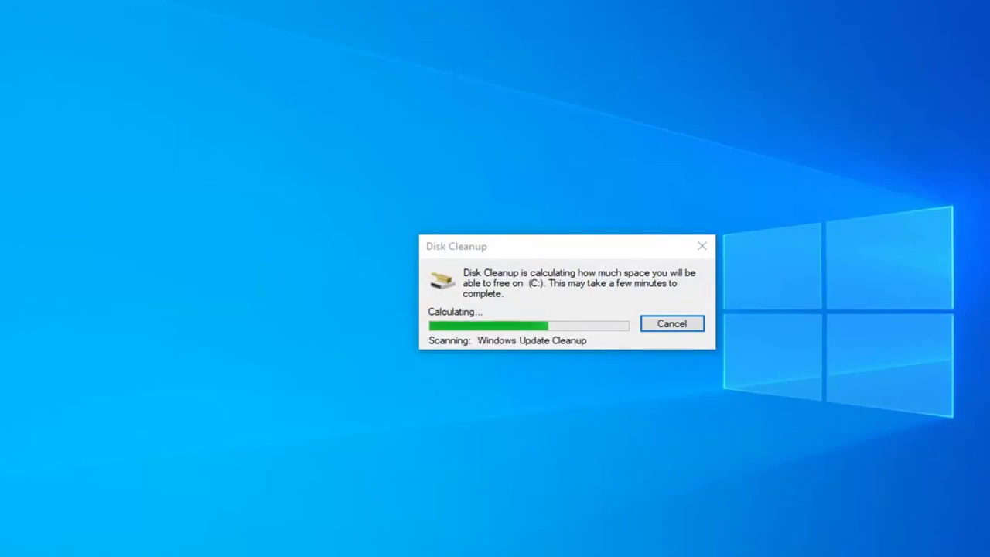
left_click_drag(303, 133, 476, 94)
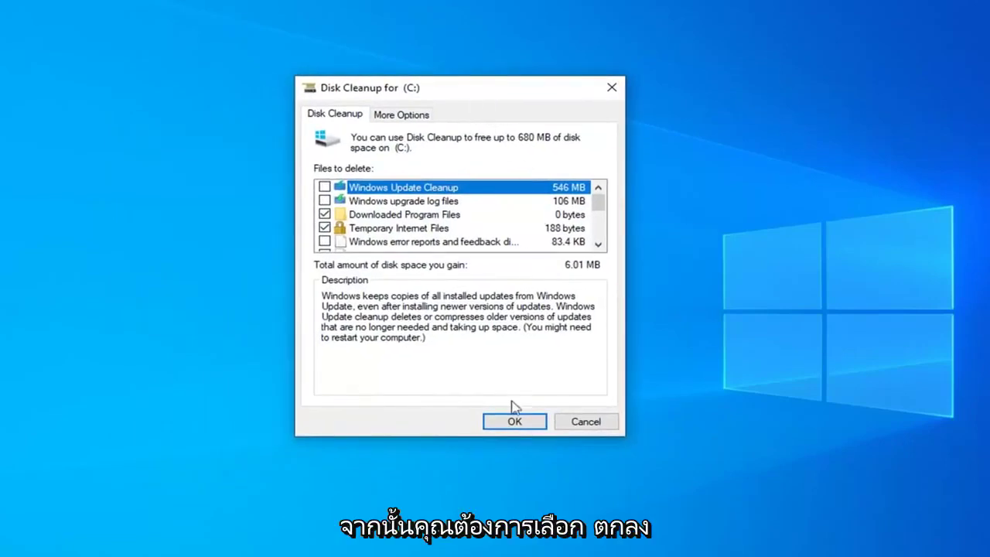
left_click(515, 424)
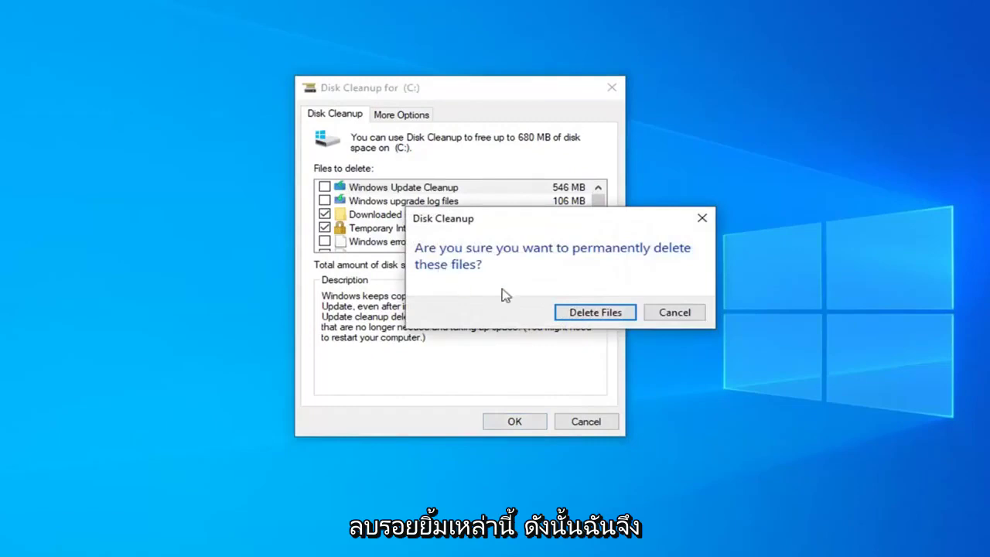
left_click(582, 315)
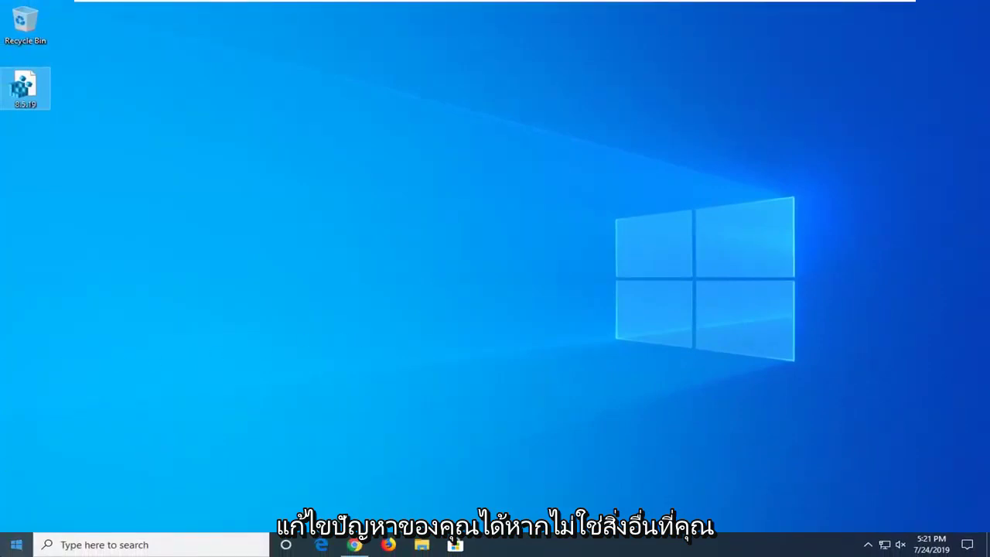
Run Command Prompt as administrator from a 'cmd' search, approving the UAC prompt.
left_click(11, 546)
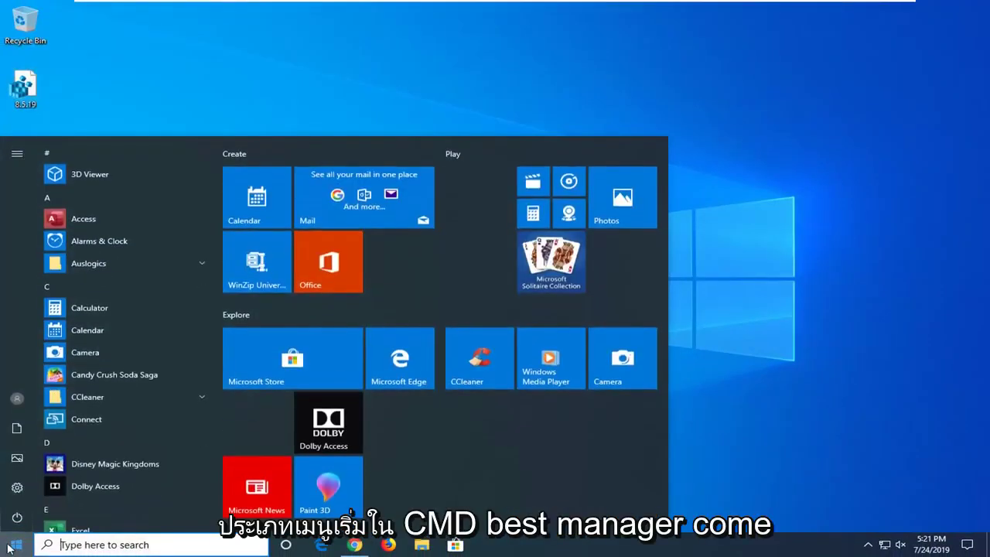
type("cmd")
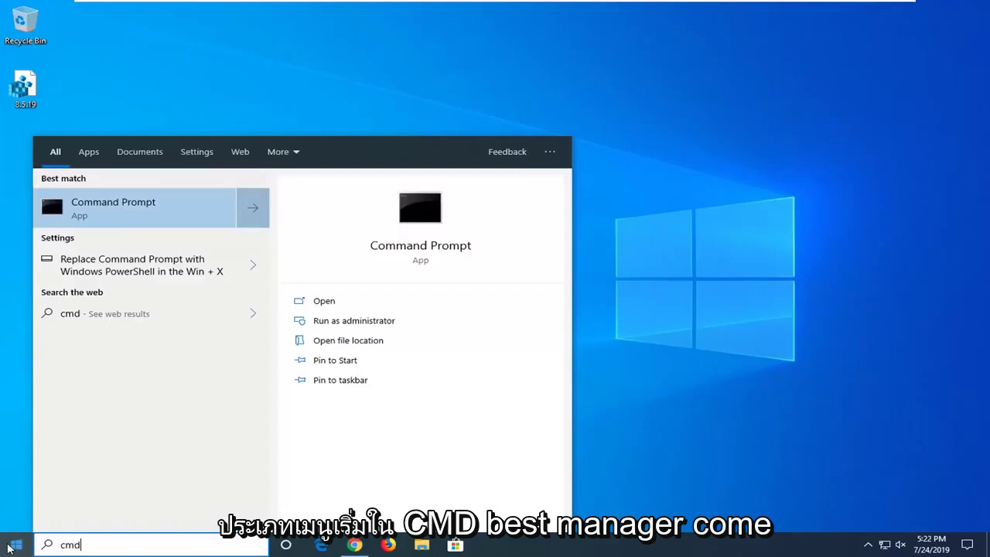
right_click(111, 219)
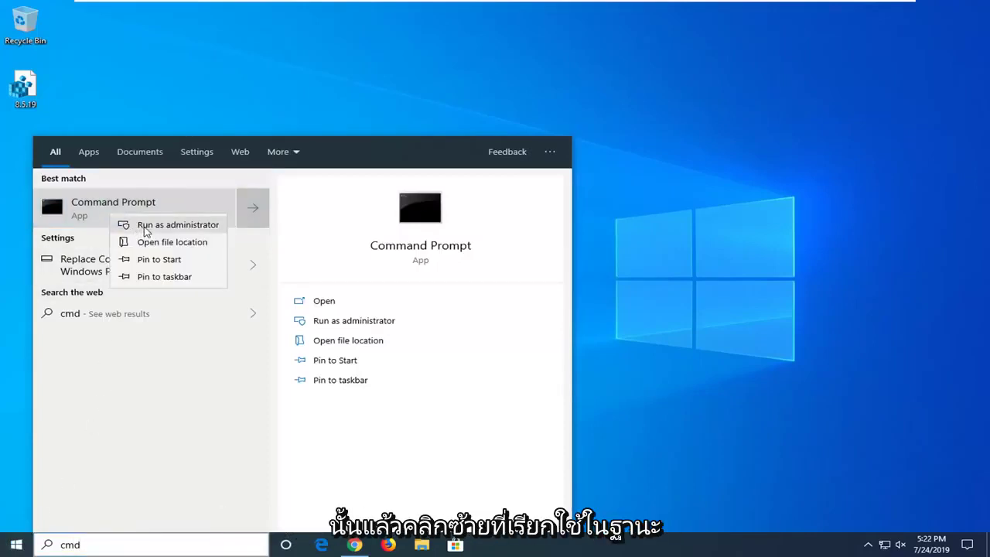
left_click(145, 229)
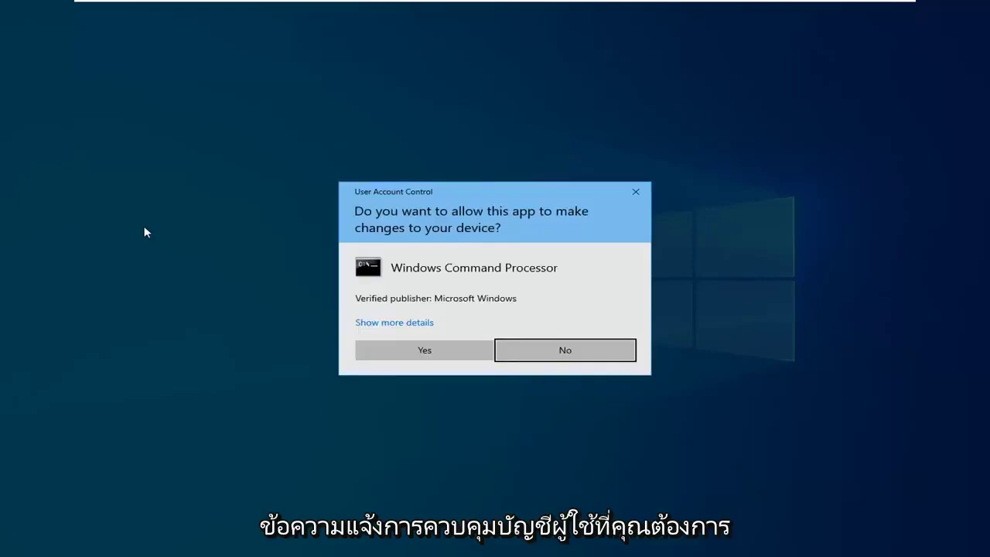
left_click(395, 350)
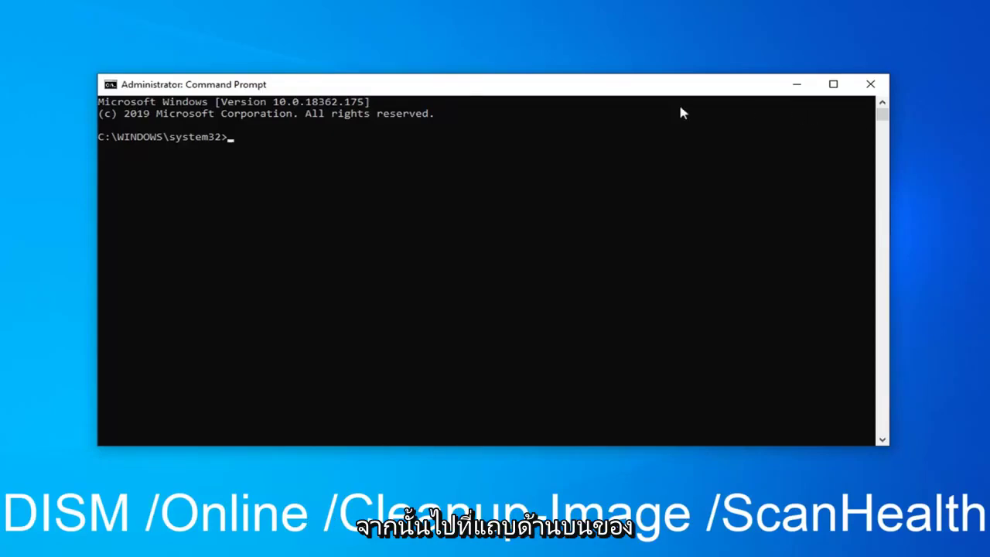
Paste the DISM /Online /Cleanup-Image /ScanHealth command at the prompt and run it.
right_click(438, 88)
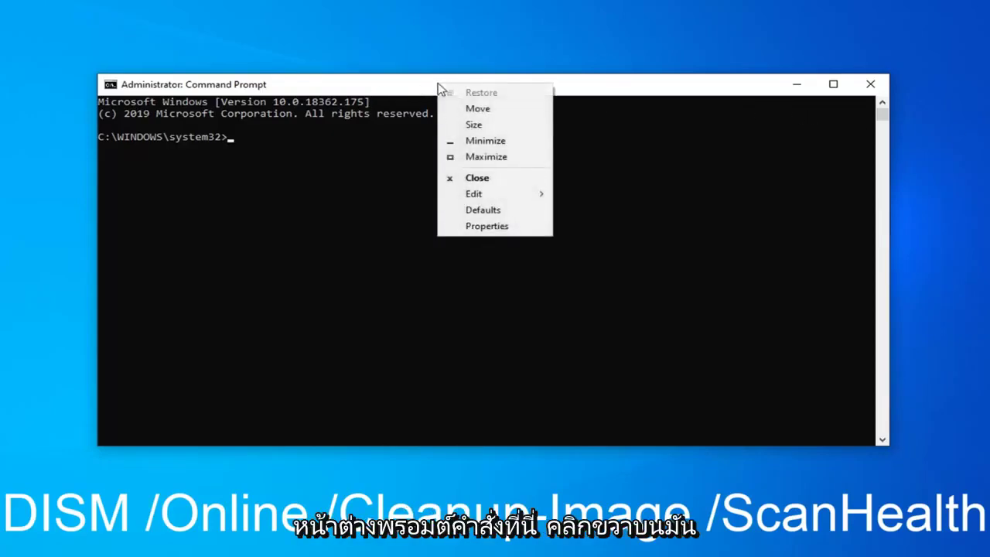
left_click(473, 194)
left_click(588, 226)
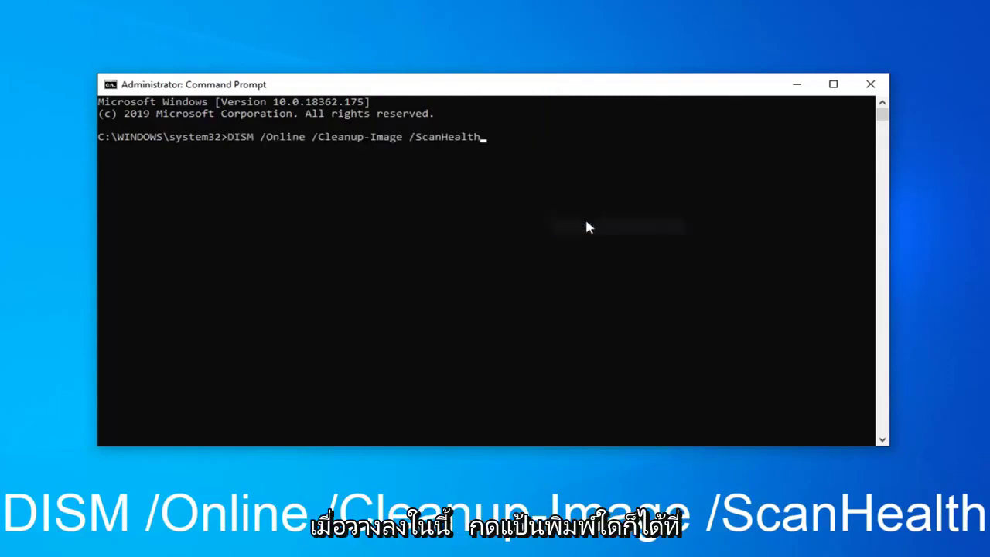
key("Return")
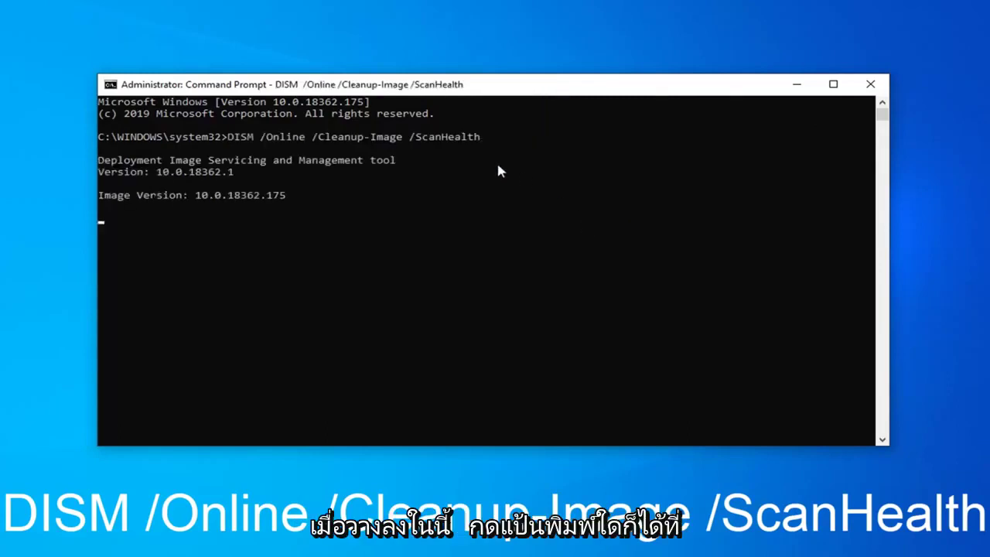